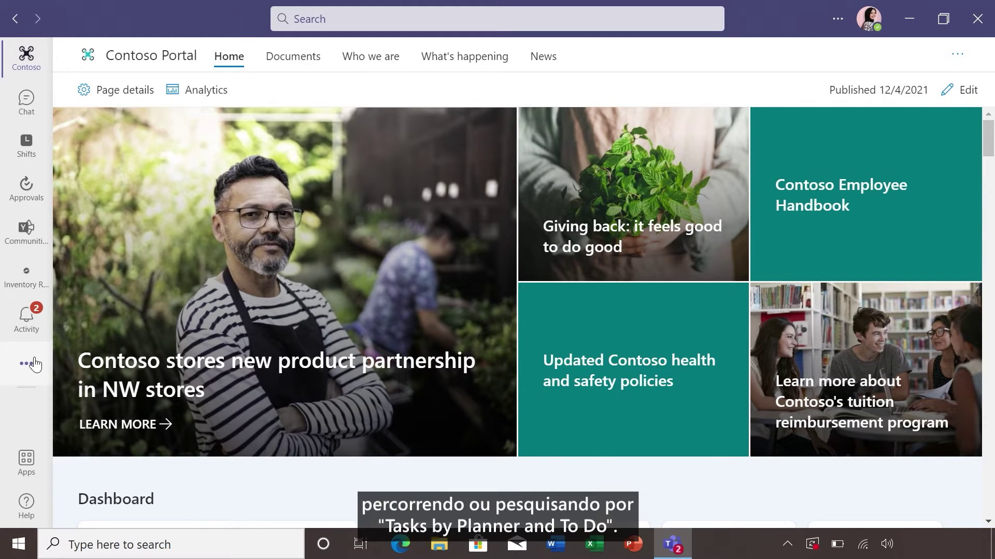
Step: Find and open the Tasks by Planner and To Do app, and show the tasks assigned to me
left_click(27, 364)
type("tas")
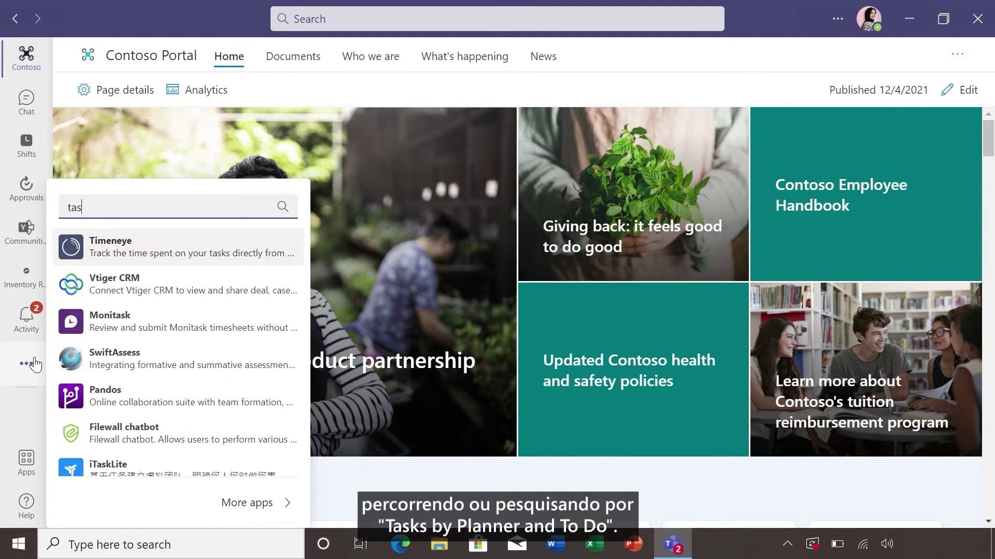
type("ks b")
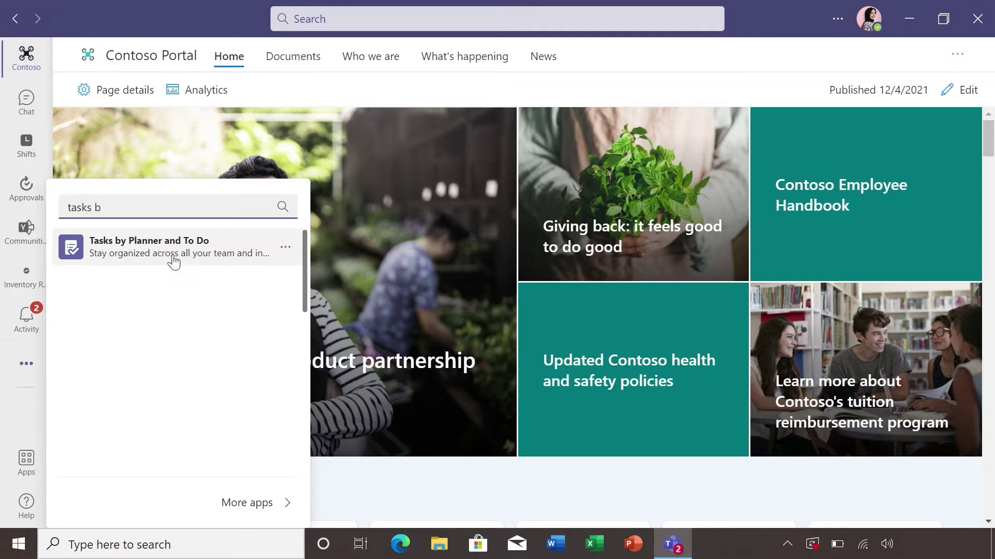
left_click(175, 254)
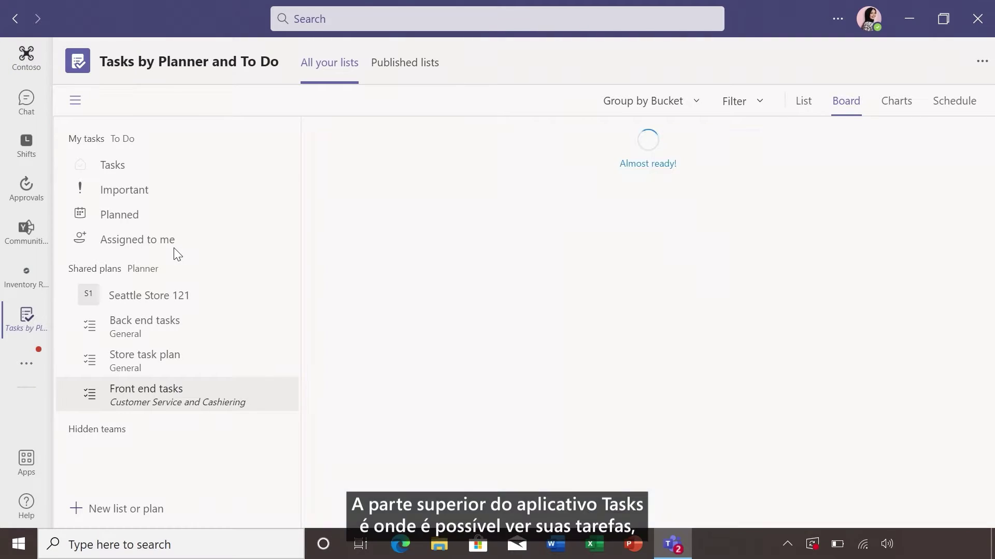
left_click(167, 242)
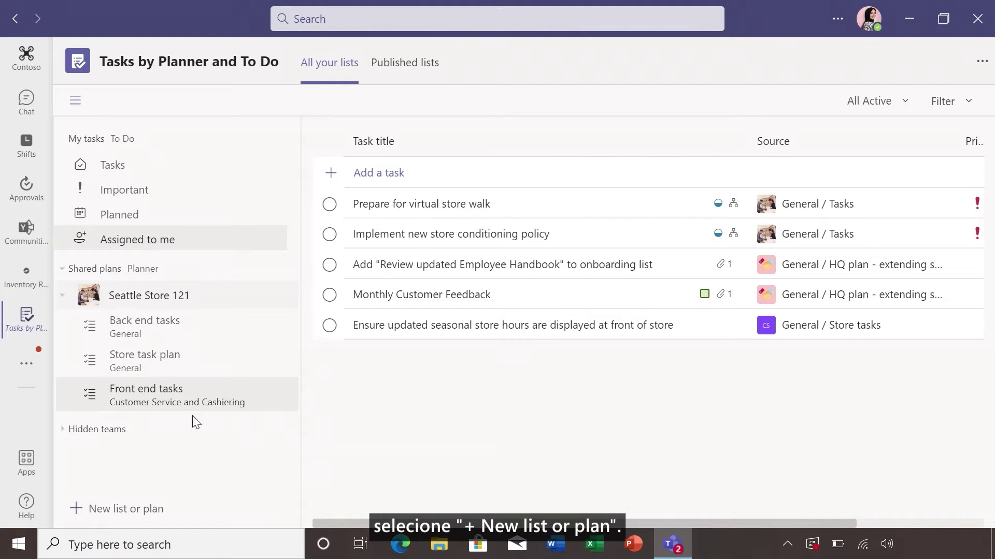
Step: Create a shared plan named Inventory in the General channel of the Contoso Grocery #121 team
left_click(140, 510)
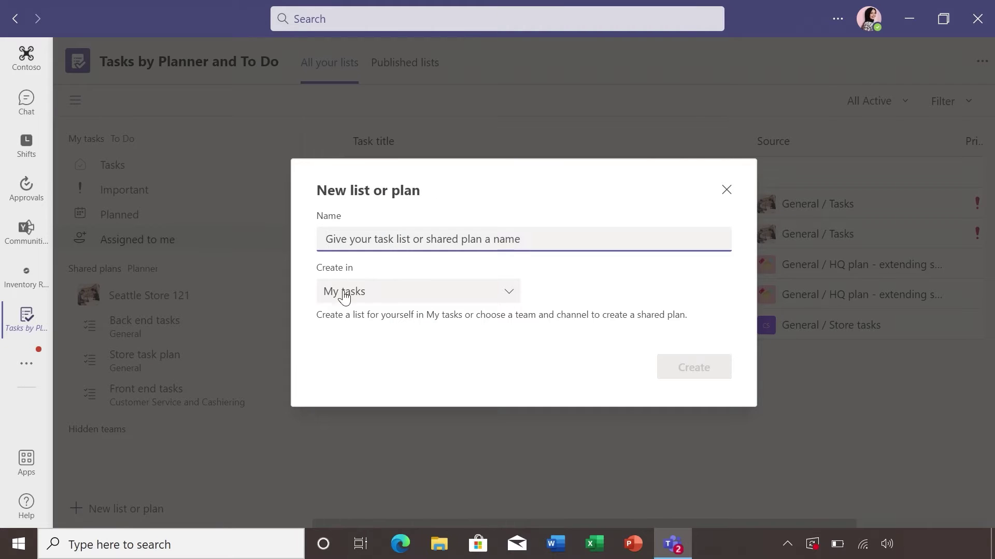
type("Inventory")
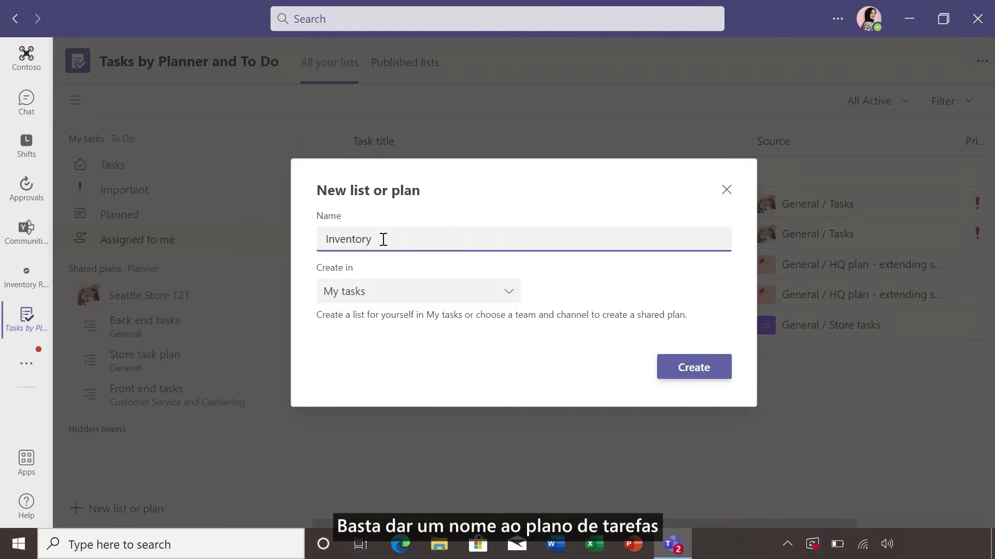
left_click(405, 296)
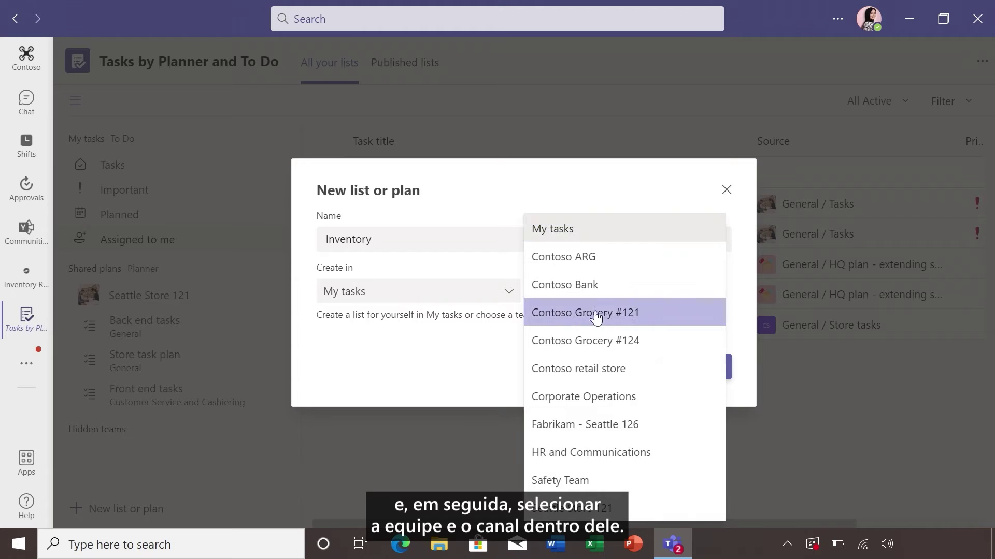
left_click(606, 316)
left_click(617, 294)
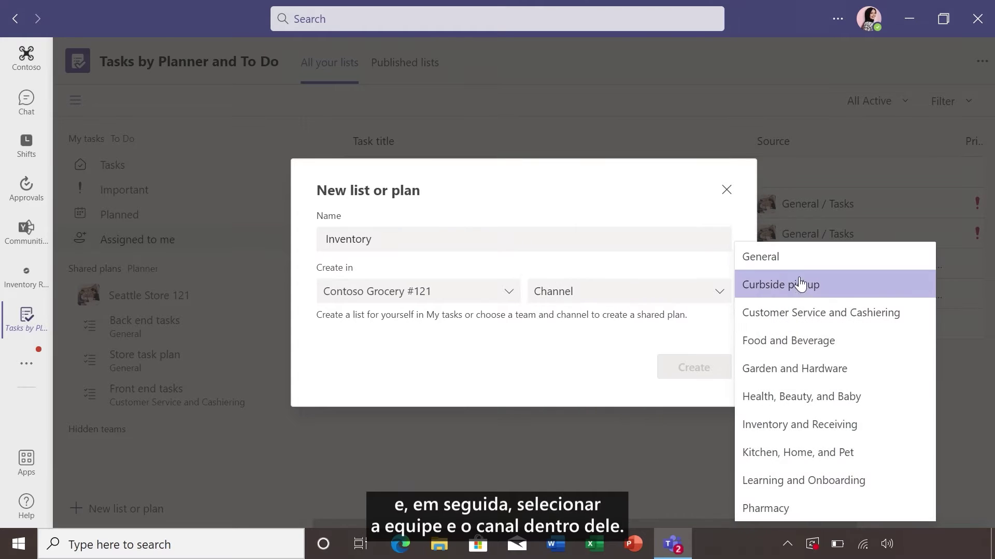
left_click(790, 257)
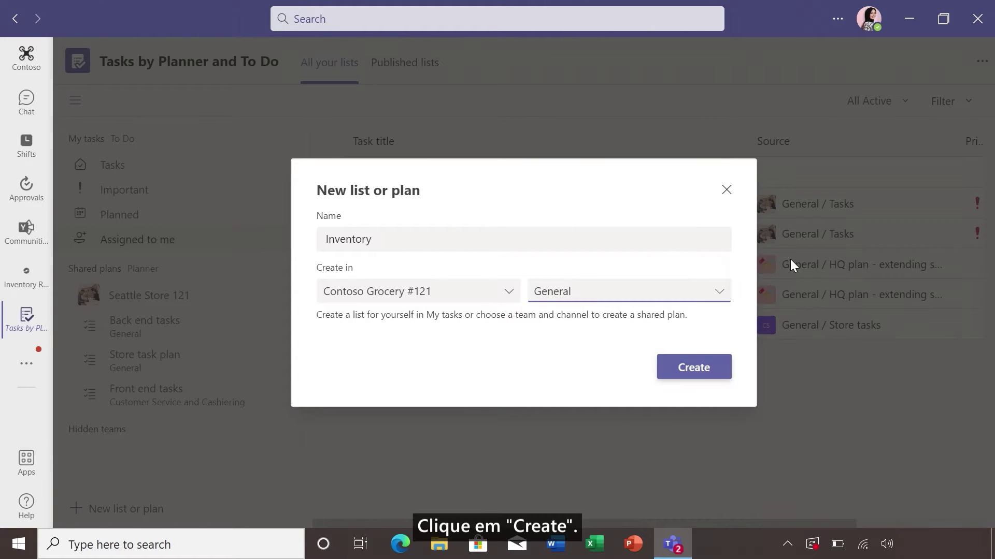
left_click(708, 371)
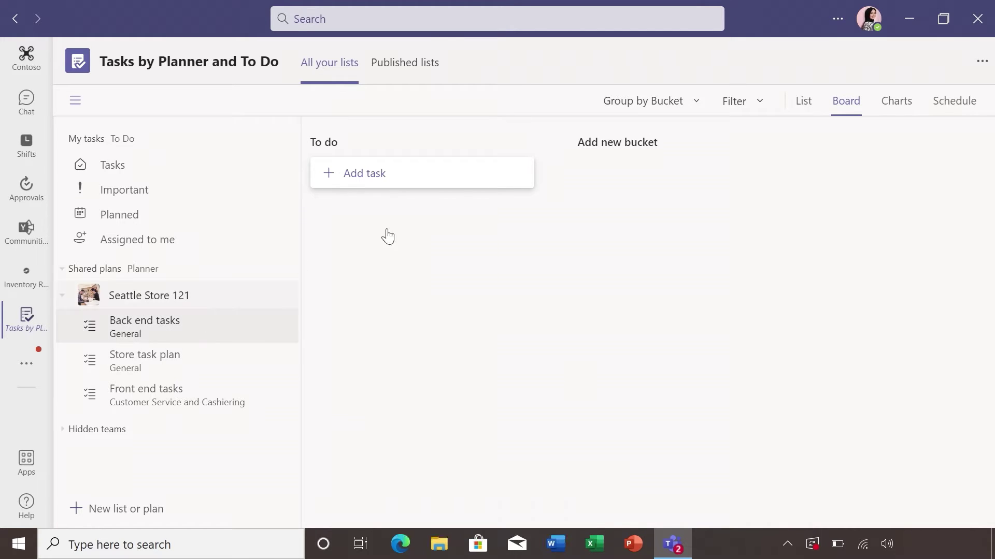
Step: Rename the plan's To do bucket to Curbside Orders
left_click(524, 144)
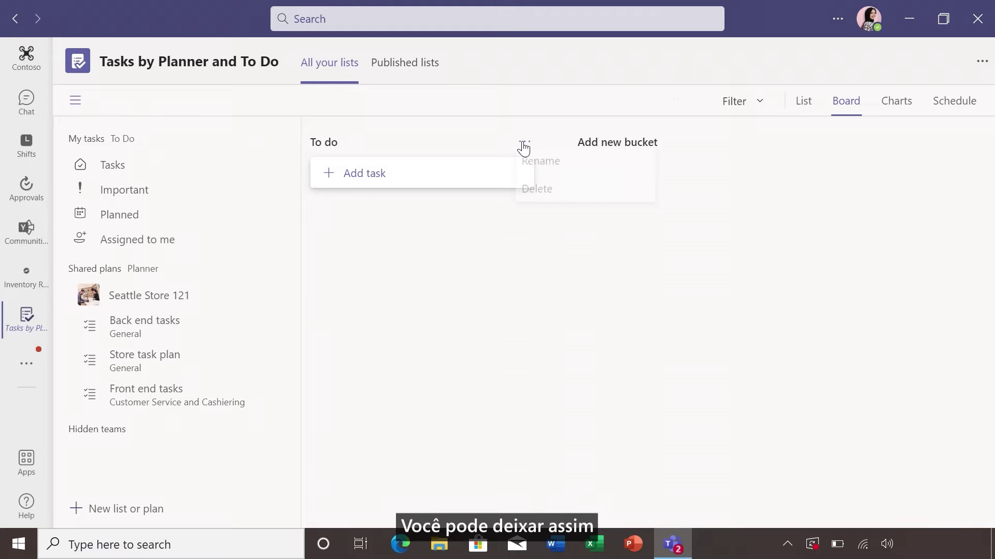
left_click(576, 175)
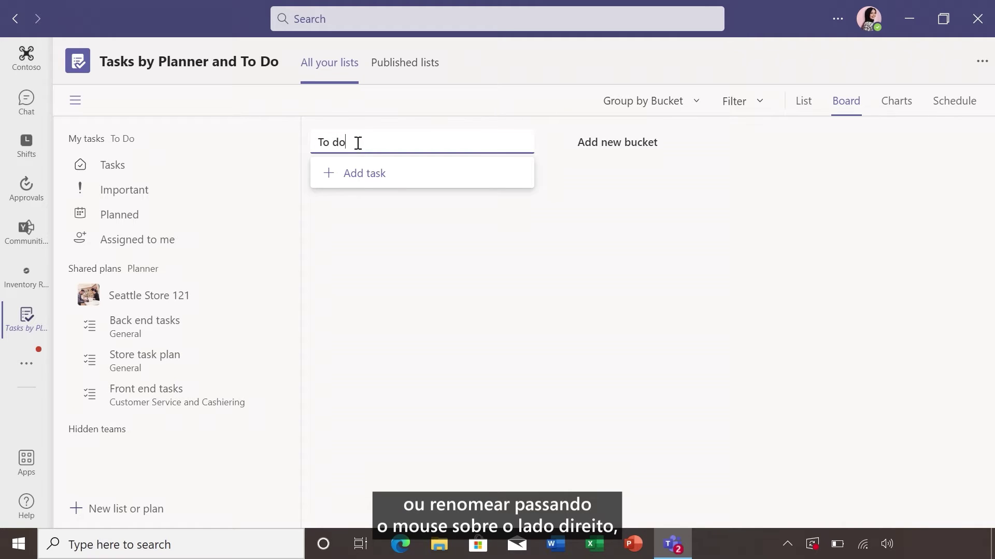
left_click_drag(358, 143, 304, 144)
type("Curbside Orders")
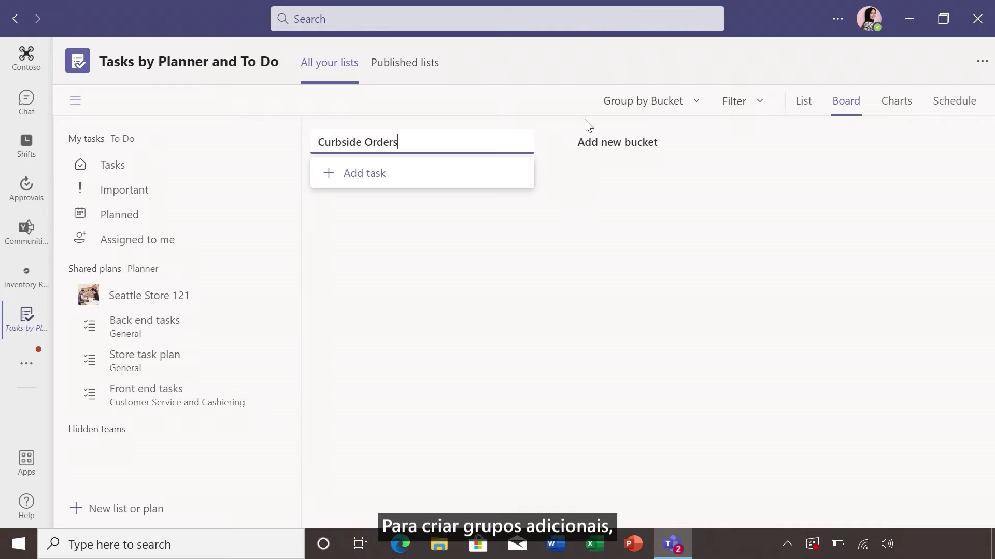
Step: Add a new bucket named "Inventory for curbside" to the plan
left_click(593, 150)
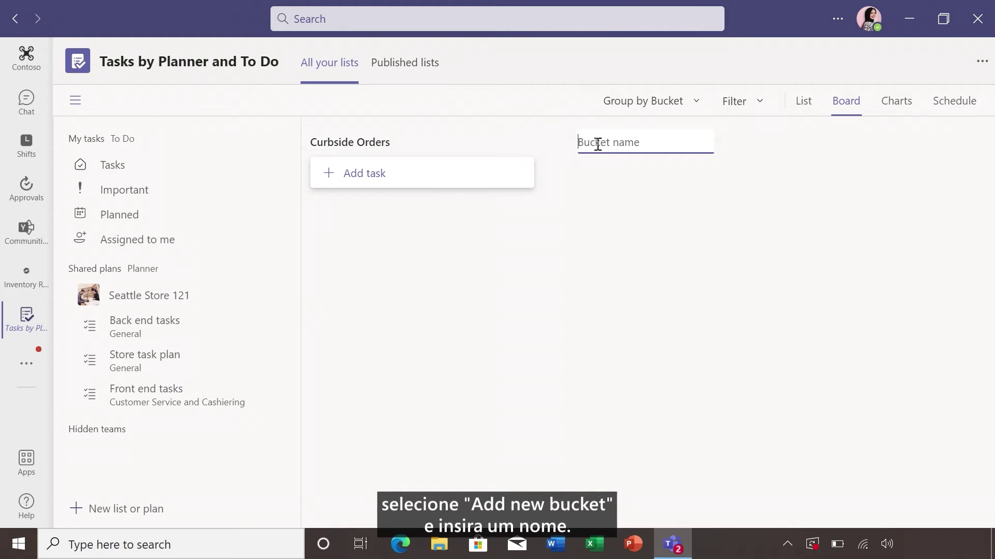
type("Inventory for cu")
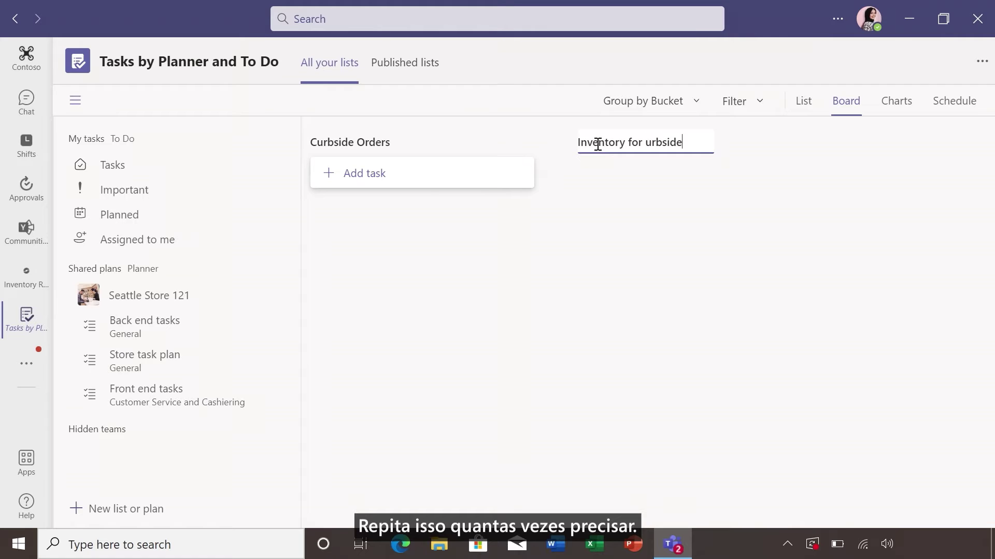
type("rbside")
key("Return")
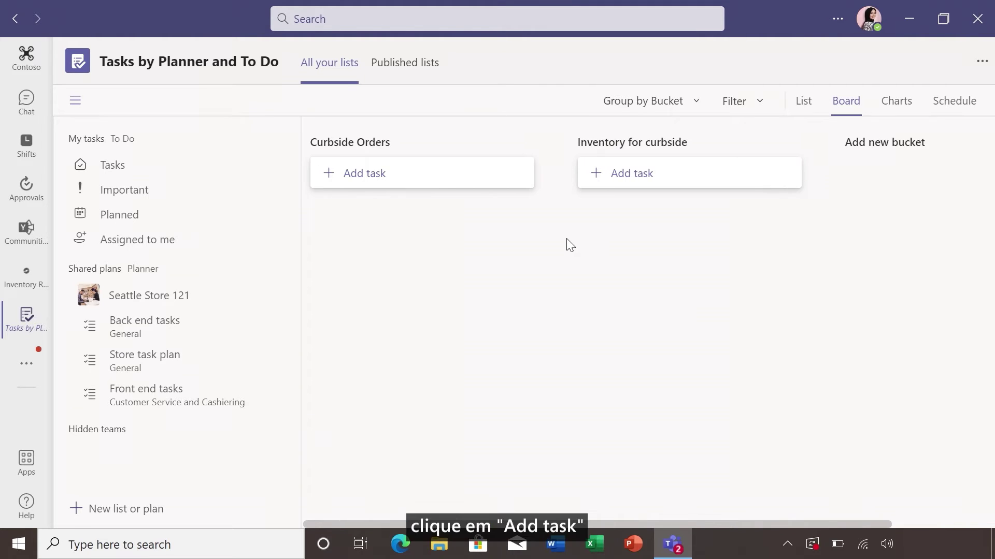
Step: Add a task "Fulfill new curbside order" with its order number to Curbside Orders, due 12/07 and assigned to a team member
left_click(427, 171)
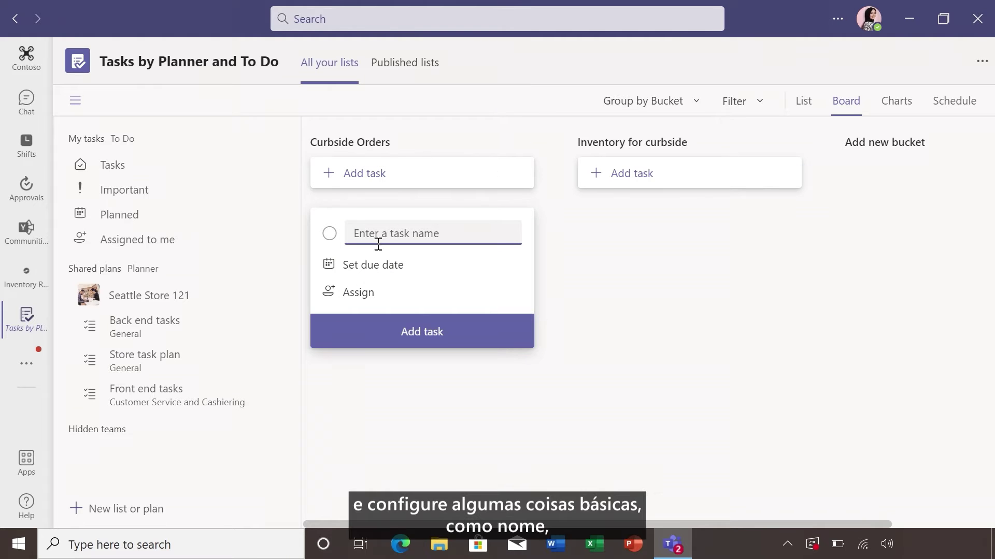
type("Fulfill new curbside order #32")
left_click(388, 268)
left_click(387, 369)
left_click(359, 297)
left_click(591, 400)
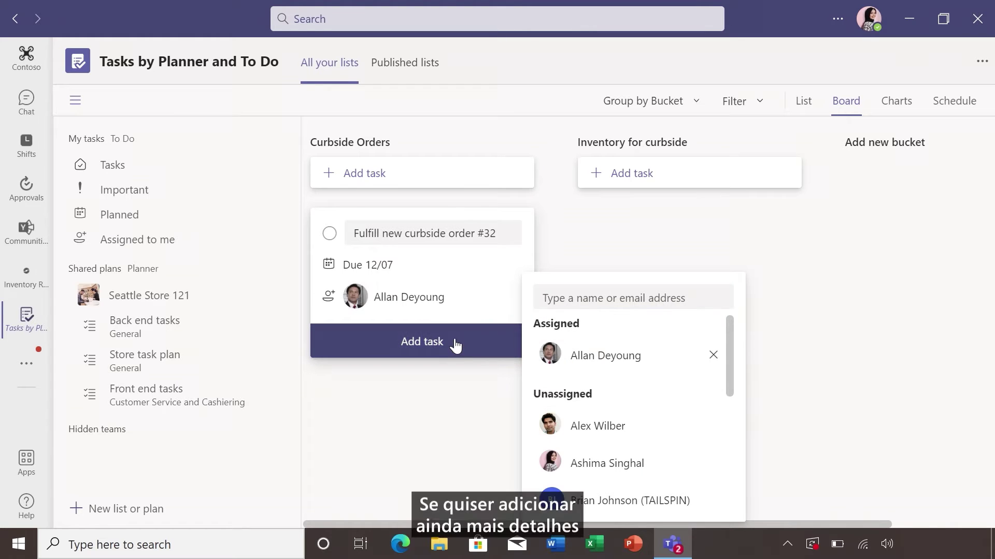
left_click(453, 346)
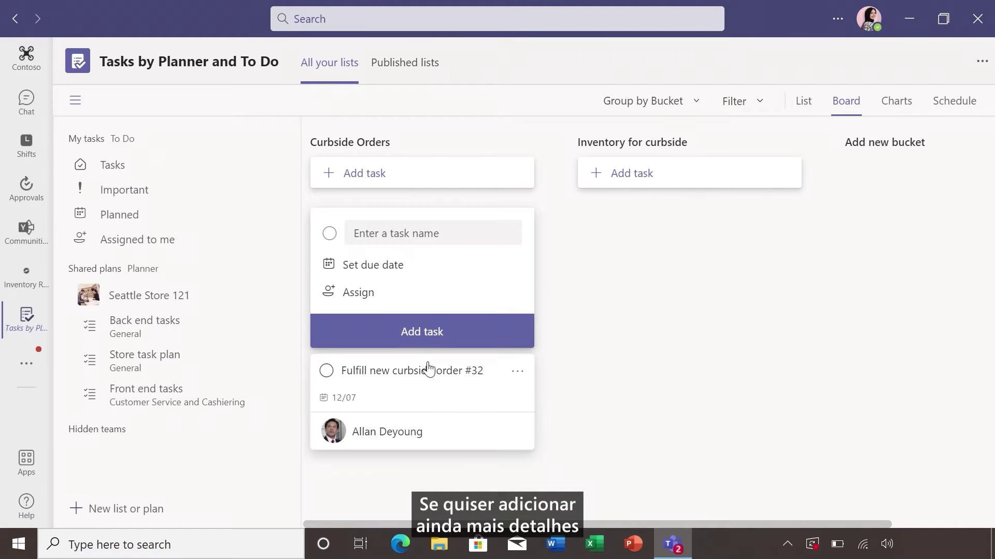
mouse_move(517, 383)
key("Escape")
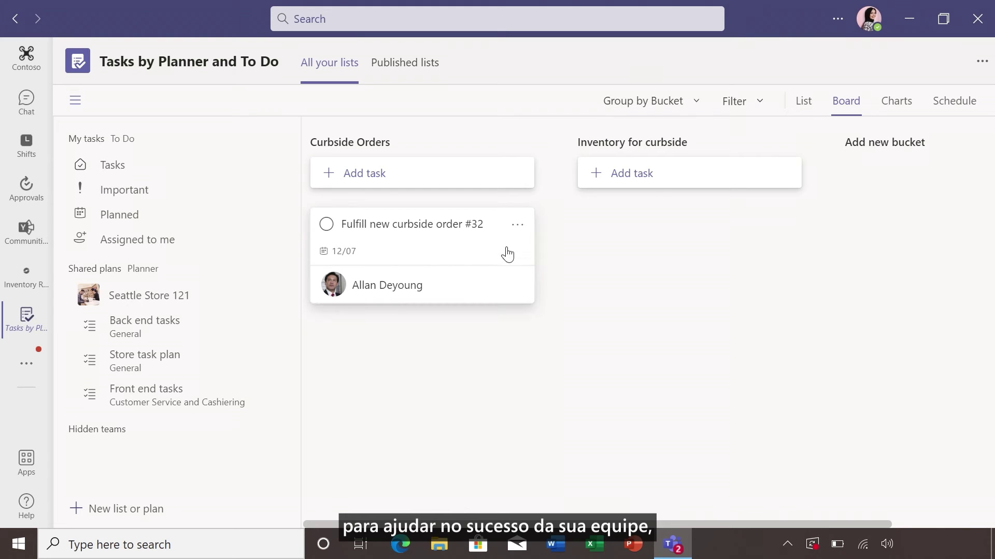
Step: Open the curbside order task's details and set its priority to Important and its start date to 12/07/2021
left_click(517, 224)
key("Escape")
left_click(476, 267)
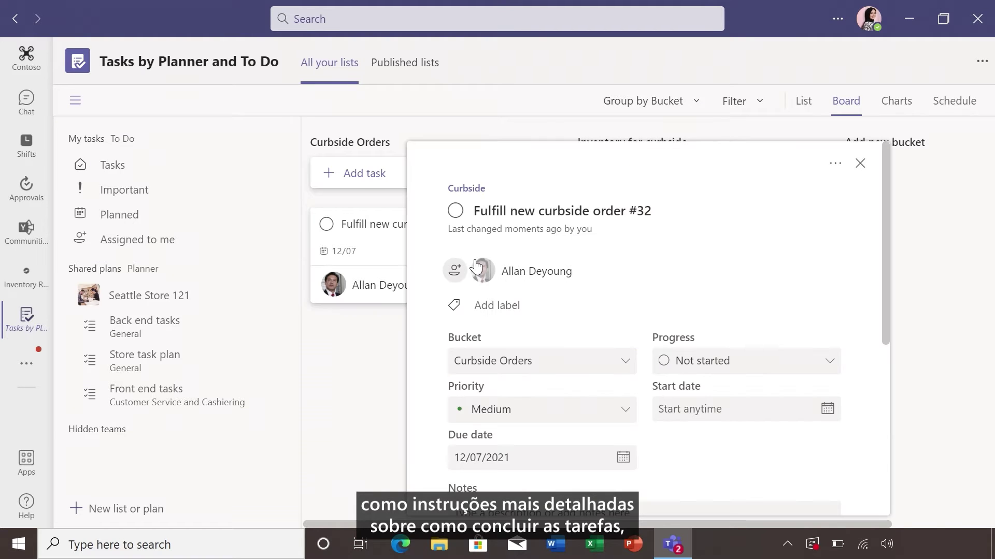
scroll(688, 305, "down", 2)
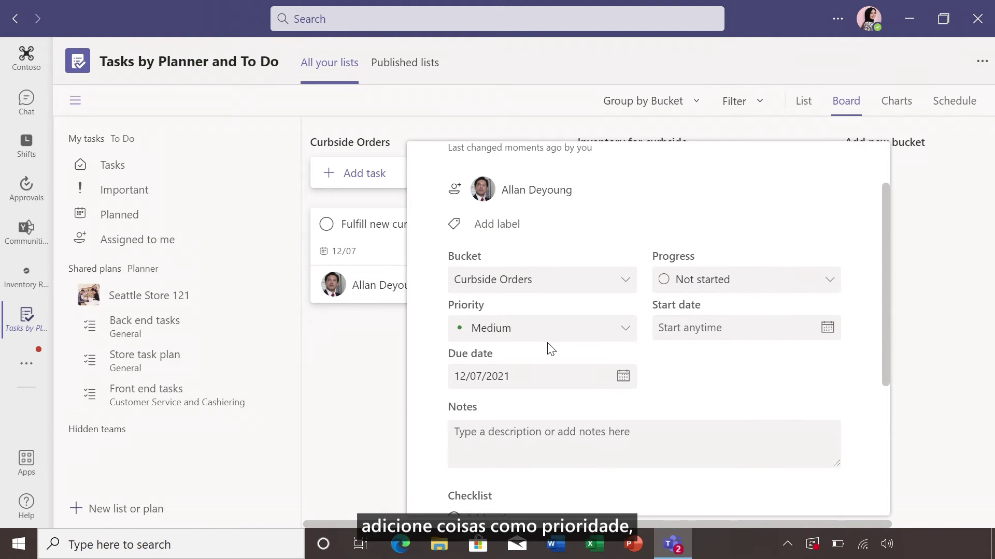
left_click(544, 328)
left_click(523, 386)
left_click(824, 328)
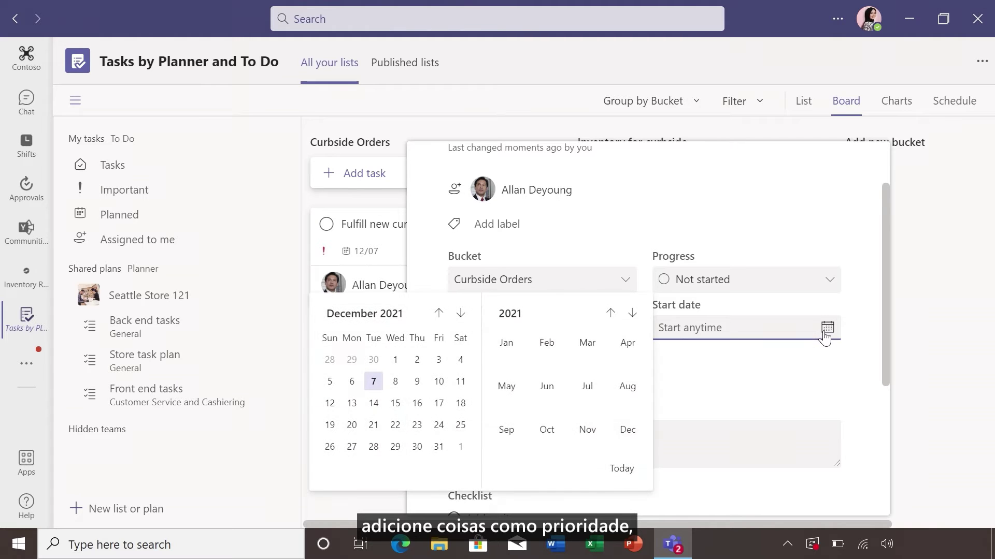
left_click(374, 381)
Step: Enter the task note "Please be sure to add the holiday gift in the order!"
scroll(695, 360, "down", 2)
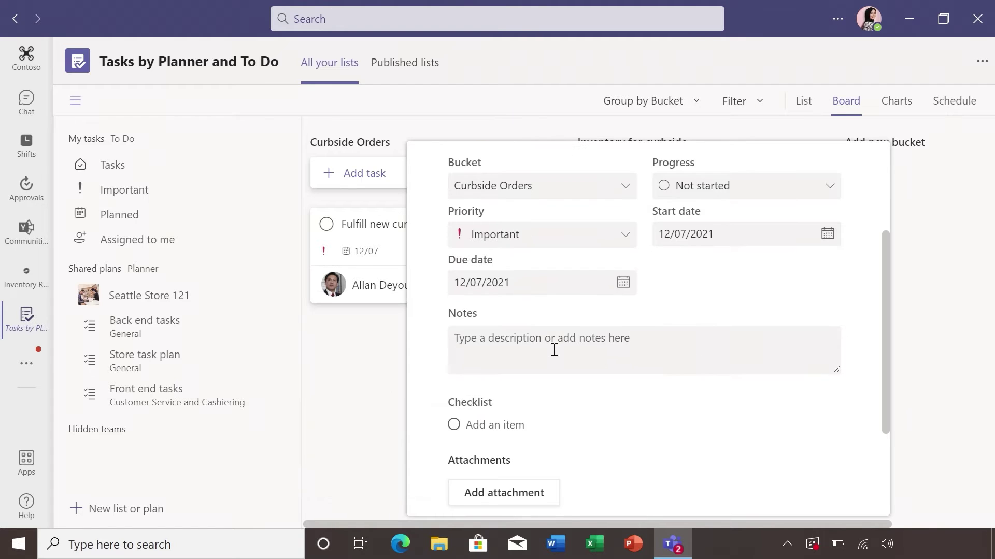
left_click(554, 350)
type("Please be sure to add the holiday gift in the order!")
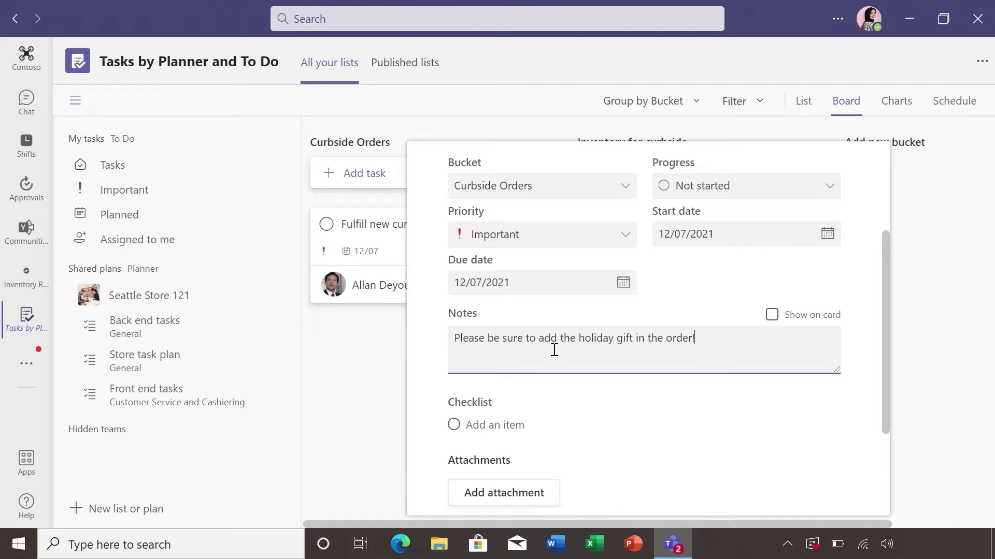
Step: Add checklist items "Please fulfill order in back room 3" and "Deliver to customer in parking spot 5", and close the task details
scroll(554, 350, "down", 2)
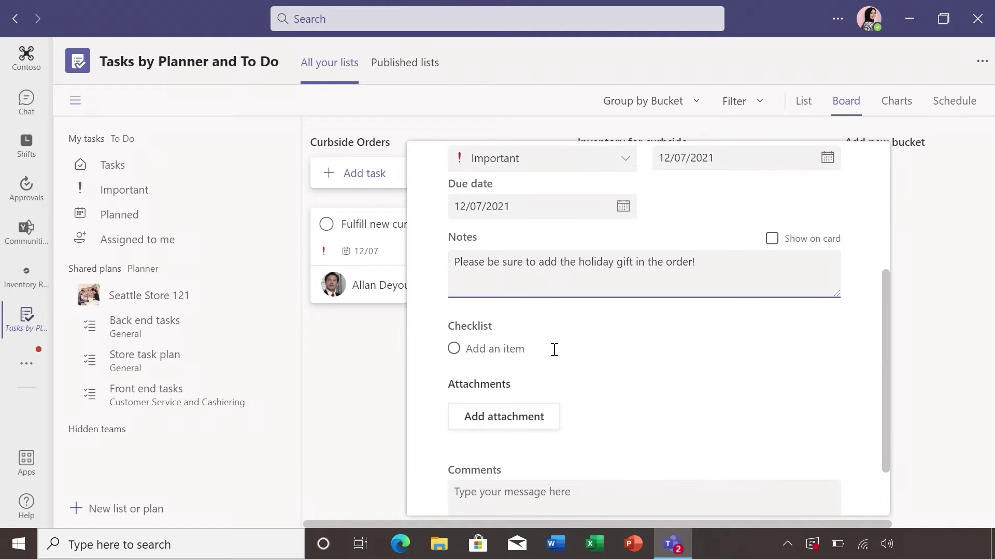
left_click(554, 351)
type("Please fulfill order in back room 3")
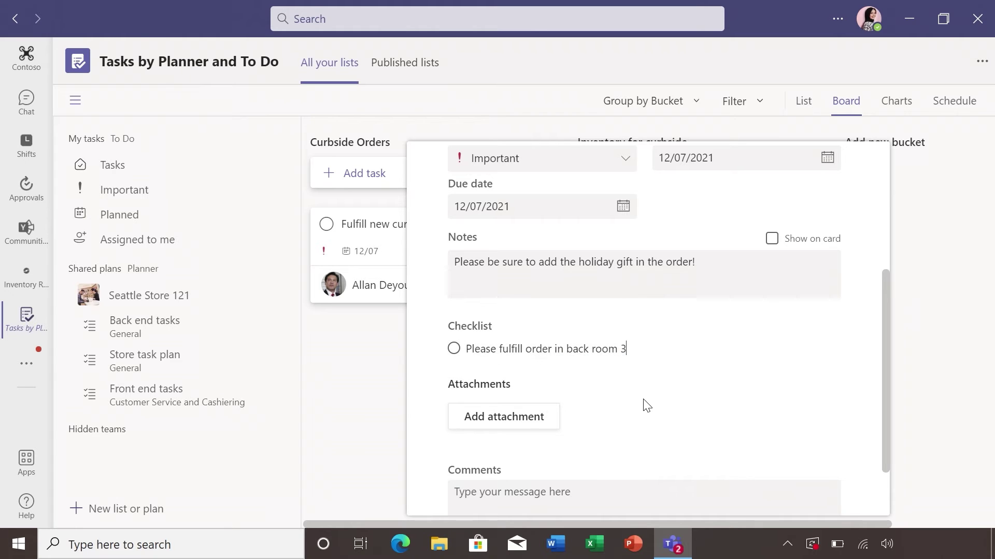
key("Return")
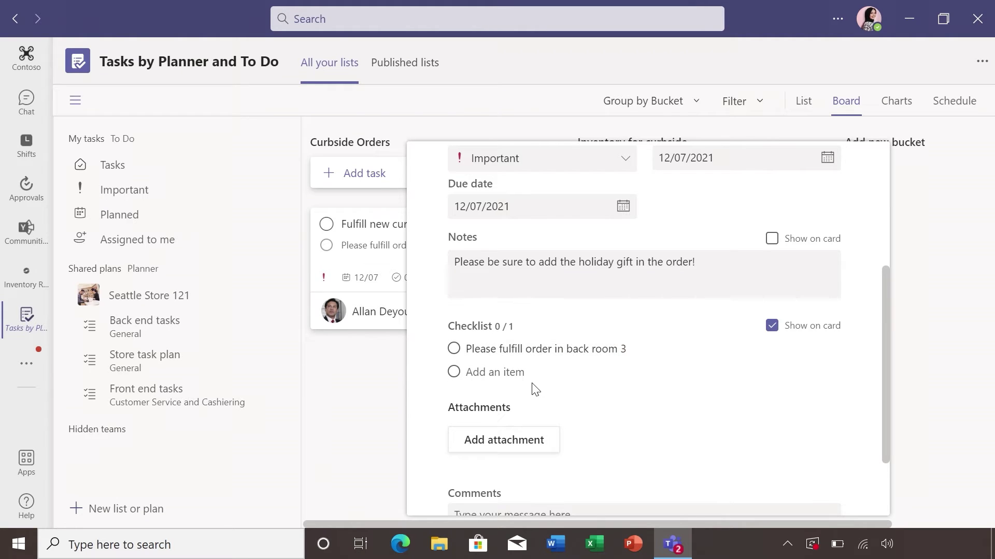
type("Deliver to customer in parking spot 5")
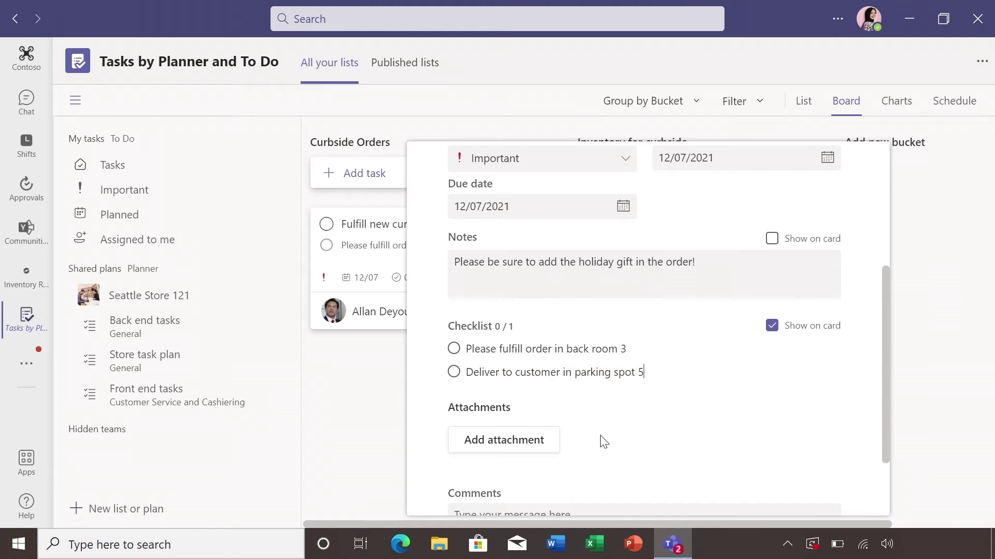
scroll(598, 439, "down", 1)
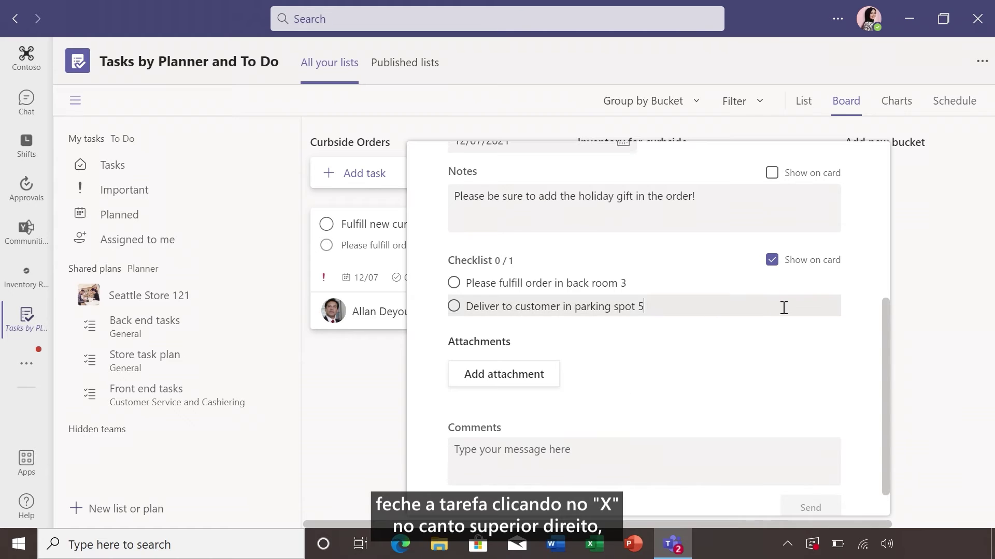
scroll(782, 307, "up", 6)
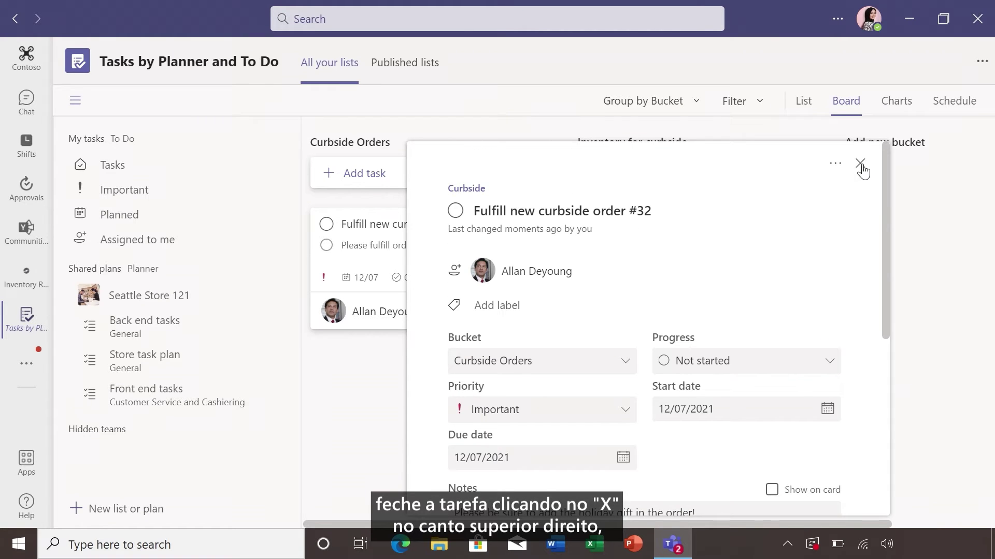
left_click(860, 164)
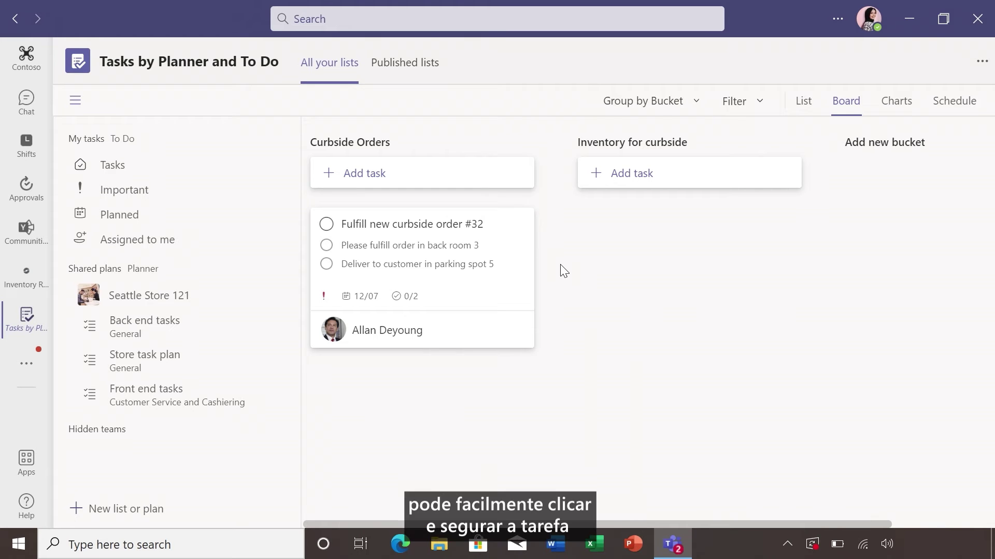
Step: Move the curbside order task into the Inventory for curbside bucket and show the plan as a list
left_click_drag(587, 228, 657, 228)
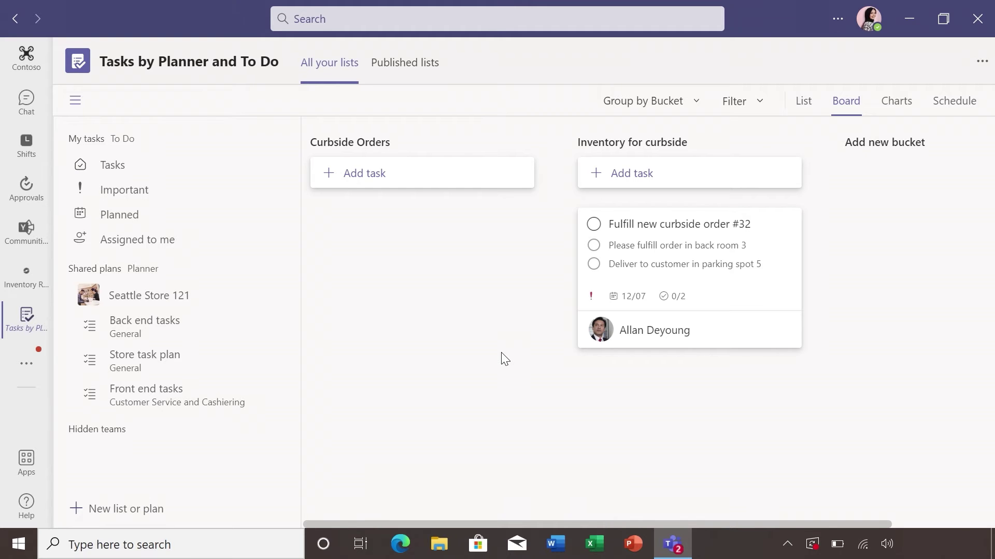
left_click(804, 102)
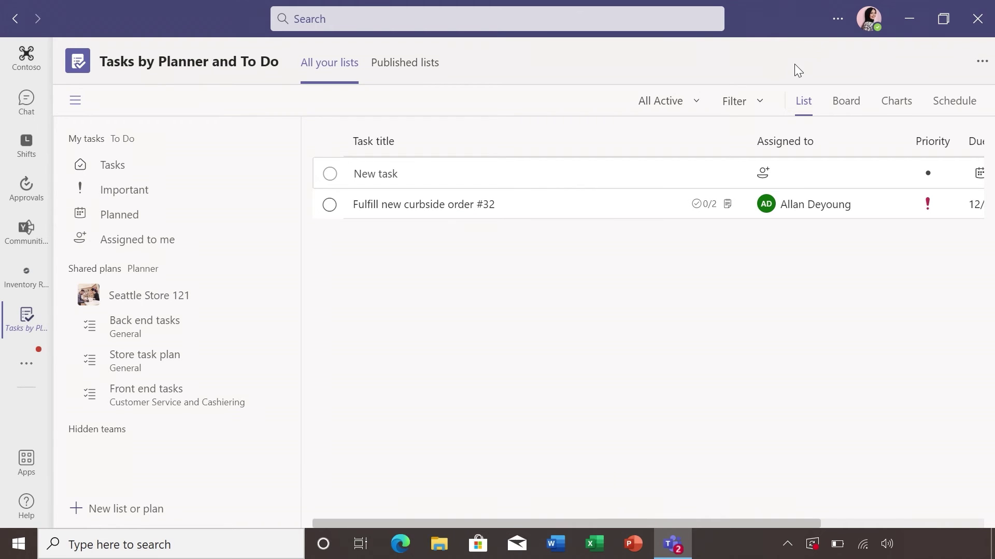
Step: Show the plan as a schedule and extend the curbside order task through December 8
left_click(948, 103)
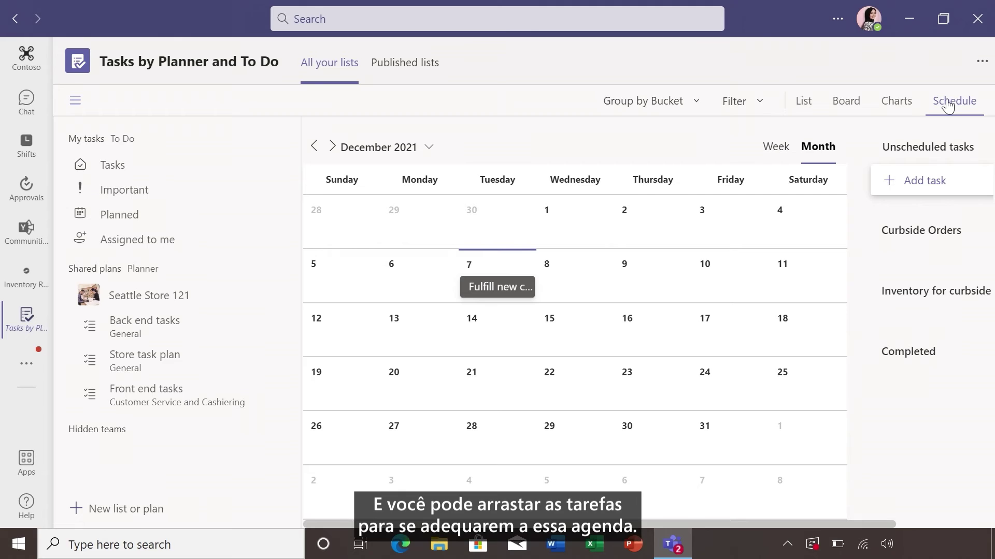
left_click_drag(535, 290, 574, 293)
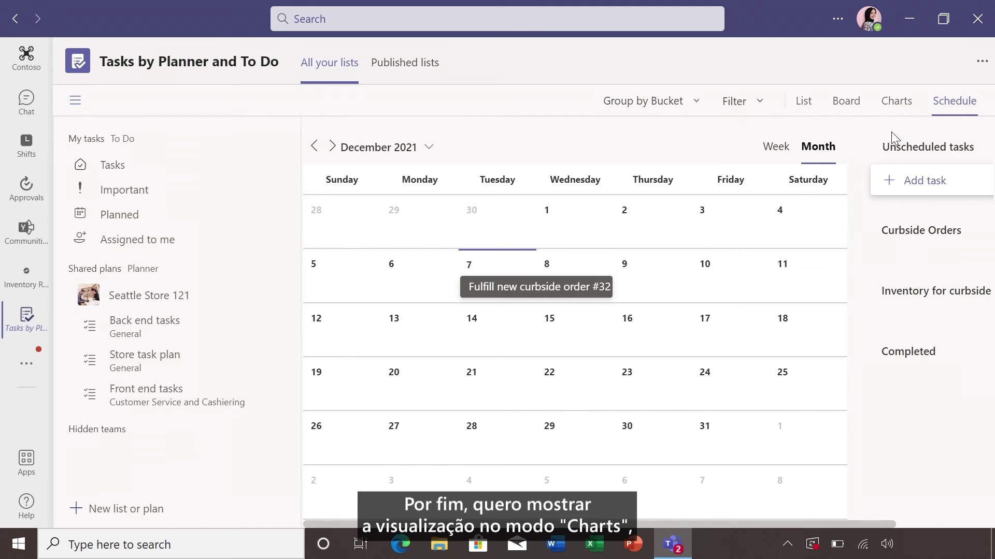
Step: Examine the plan's charts for task status, bucket, priority and members
left_click(899, 109)
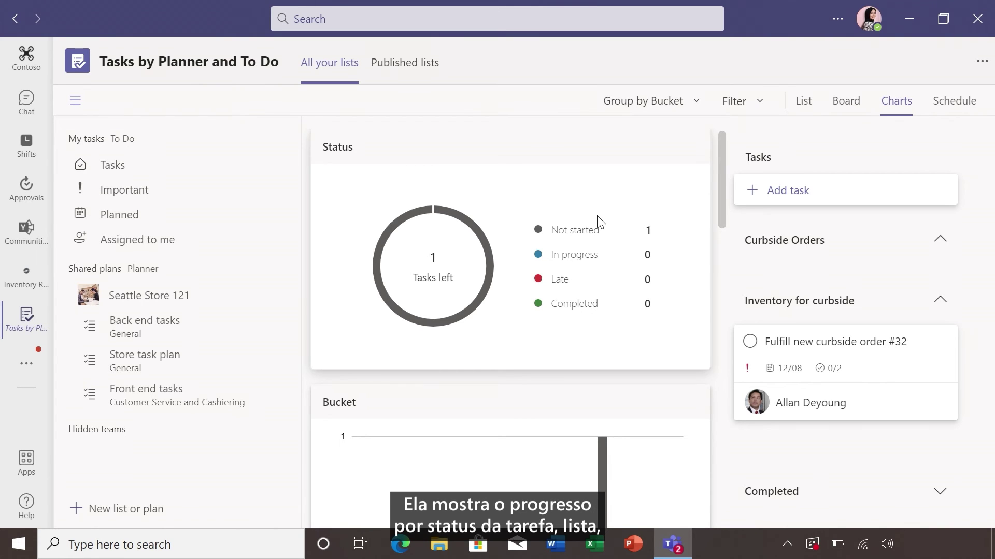
scroll(597, 216, "down", 7)
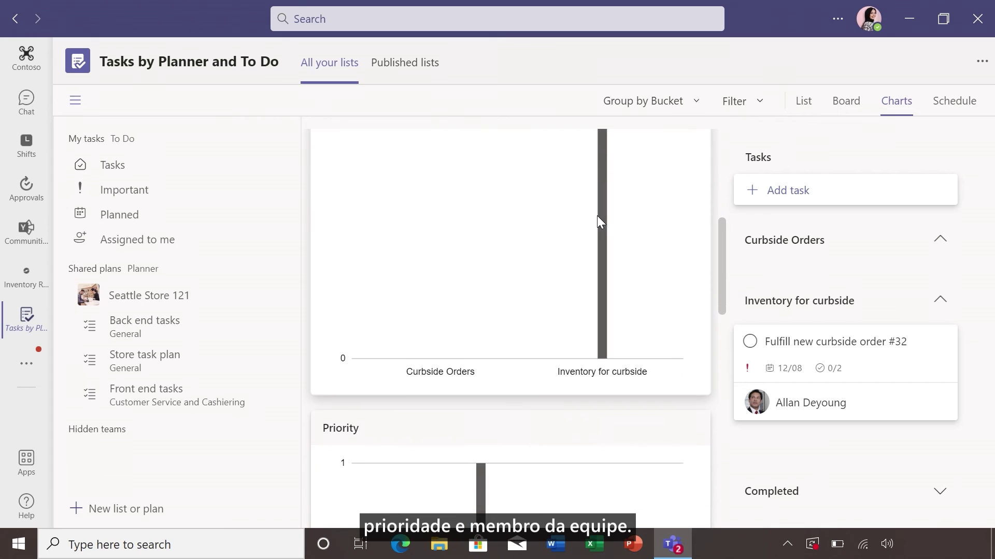
scroll(596, 216, "down", 8)
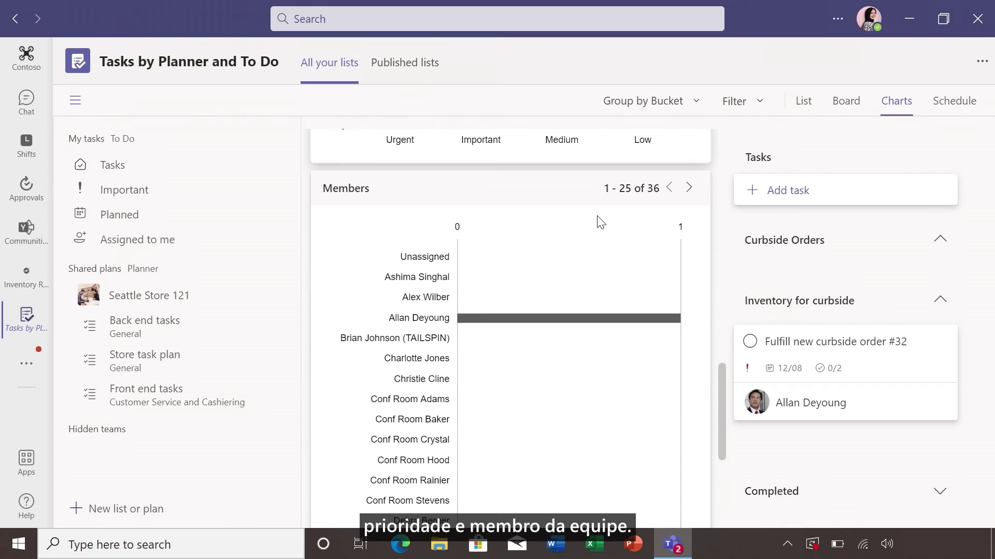
scroll(600, 223, "down", 2)
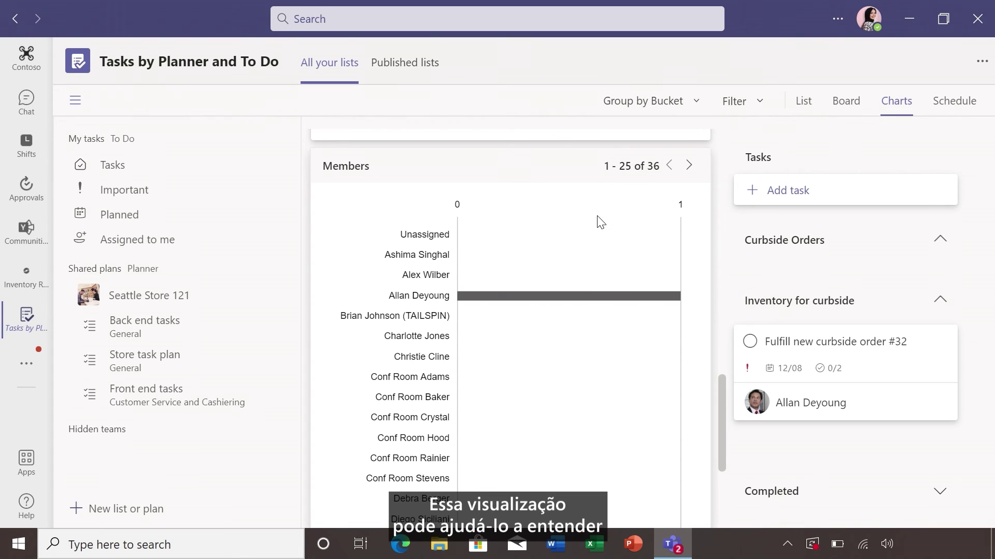